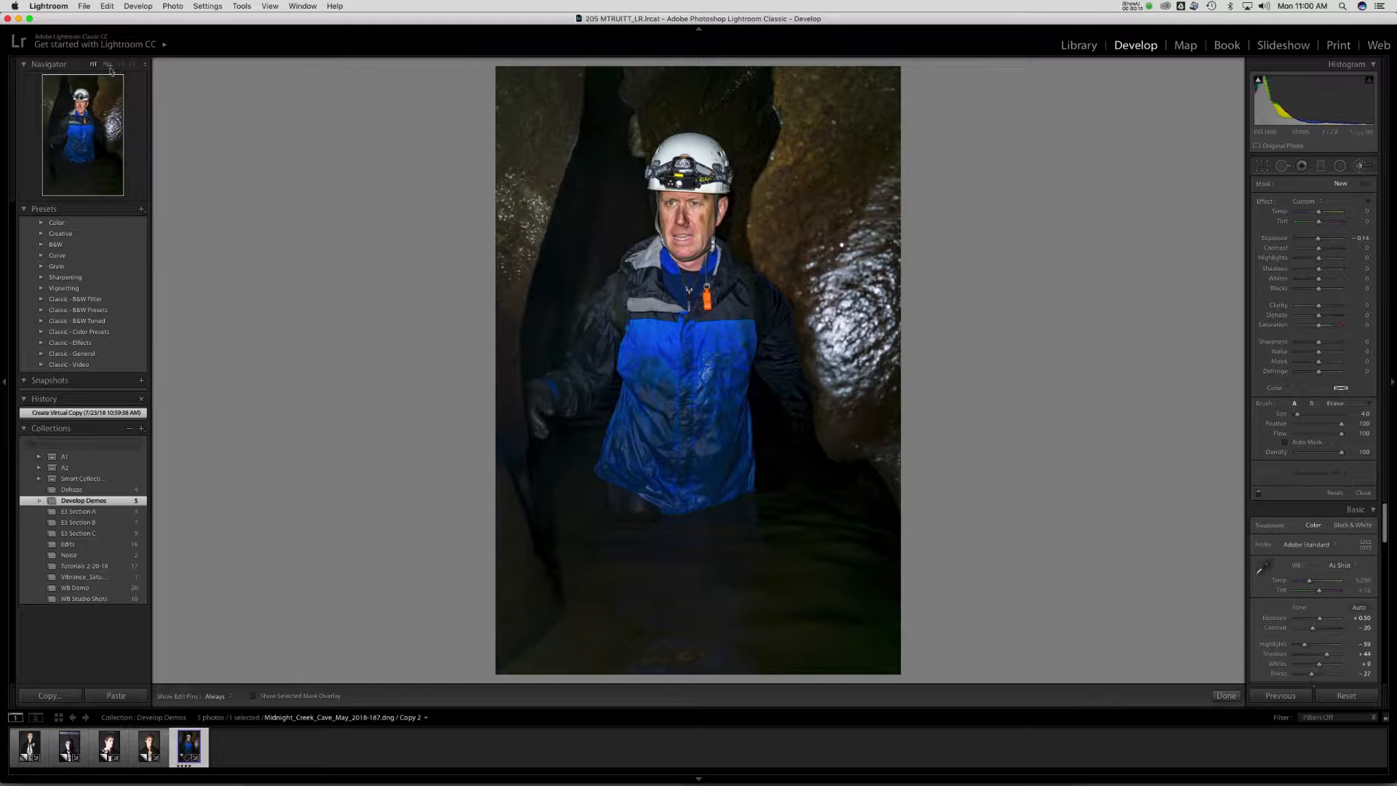
Apply the Iris Enhance preset to the adjustment brush and paint over both of the man's irises
click(107, 64)
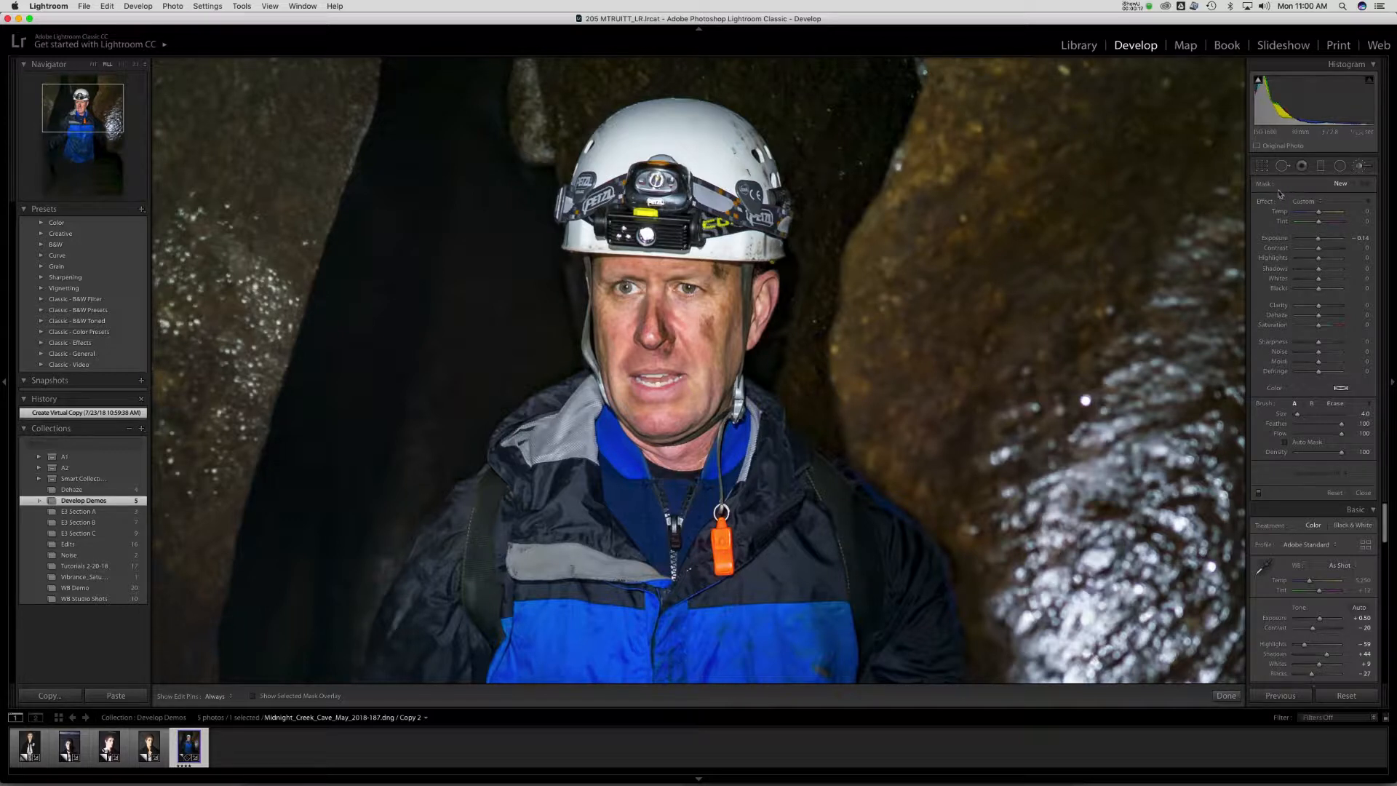
click(1319, 201)
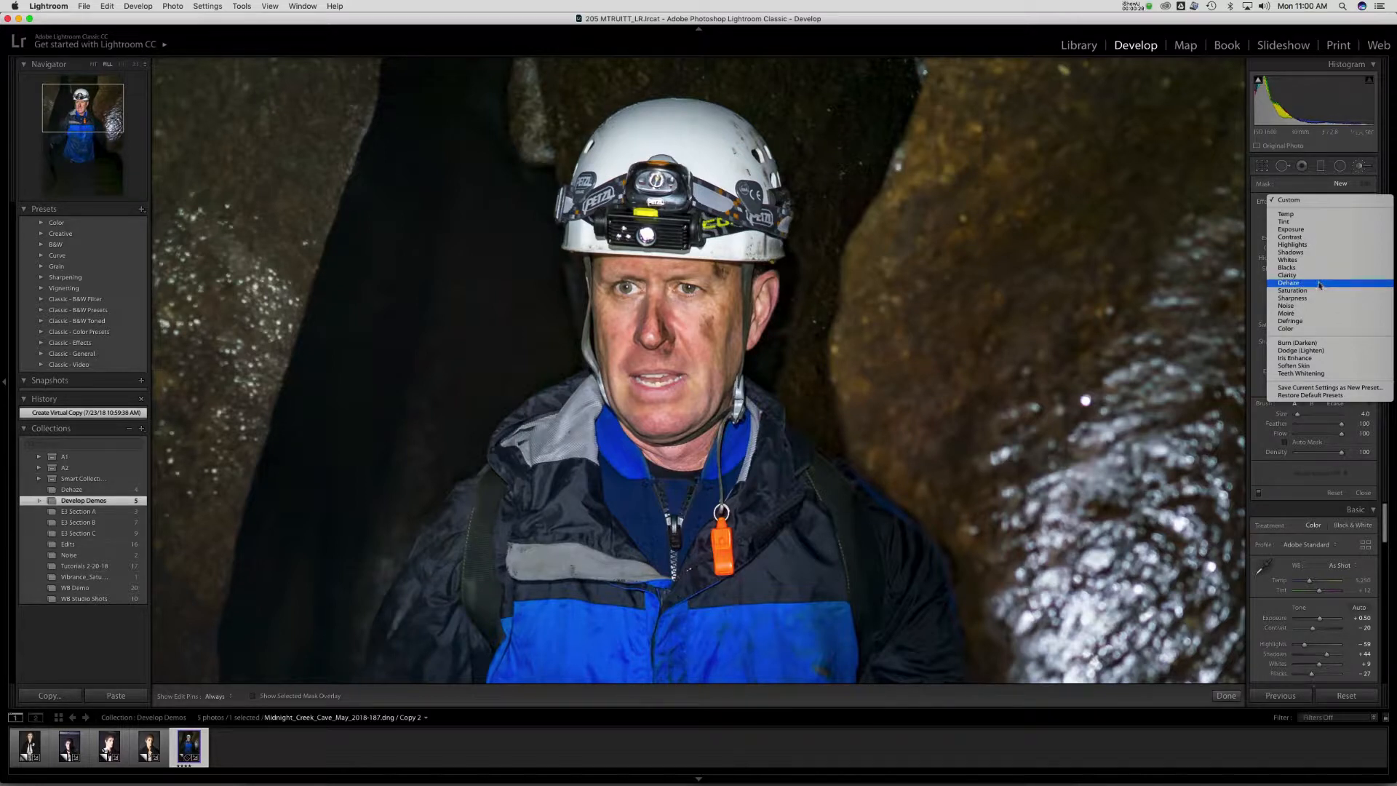
click(1318, 360)
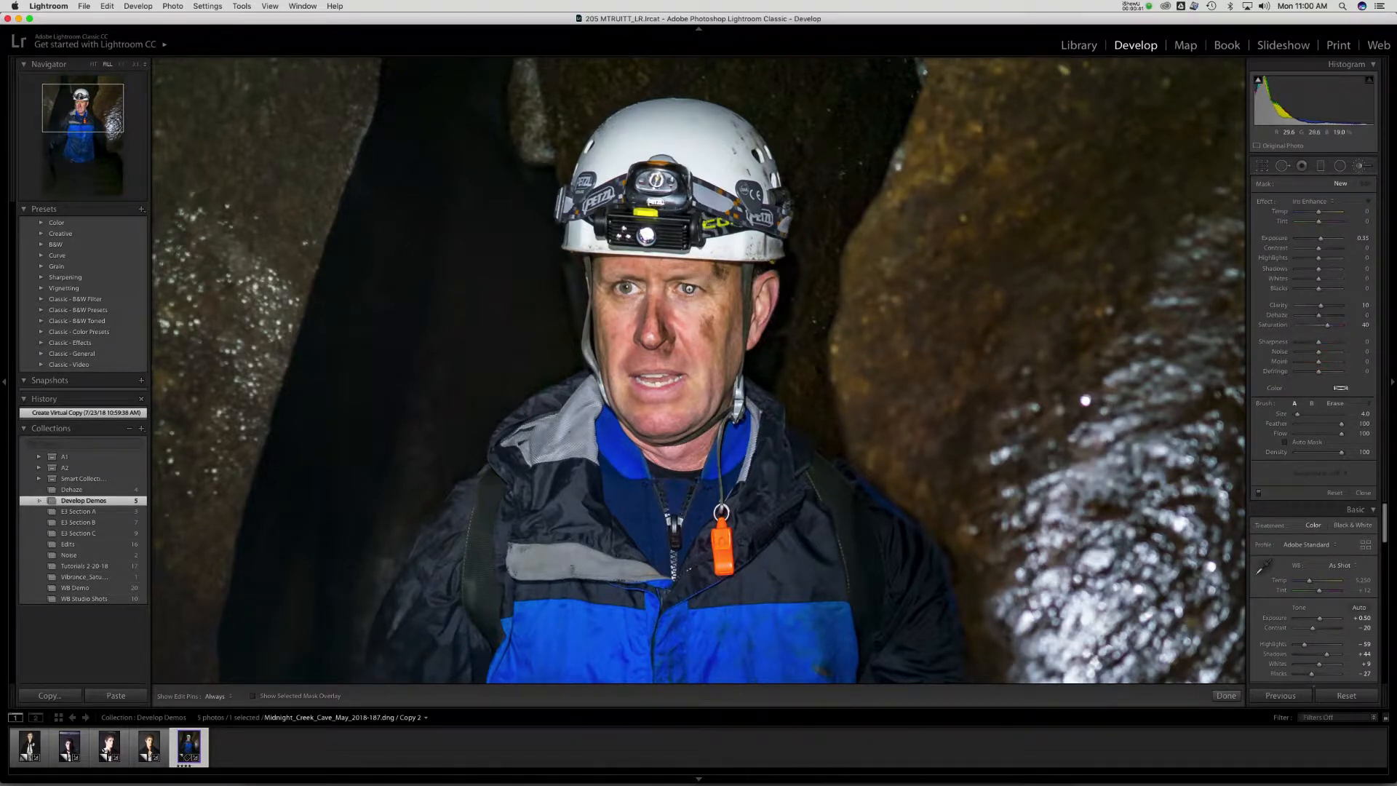
click(689, 290)
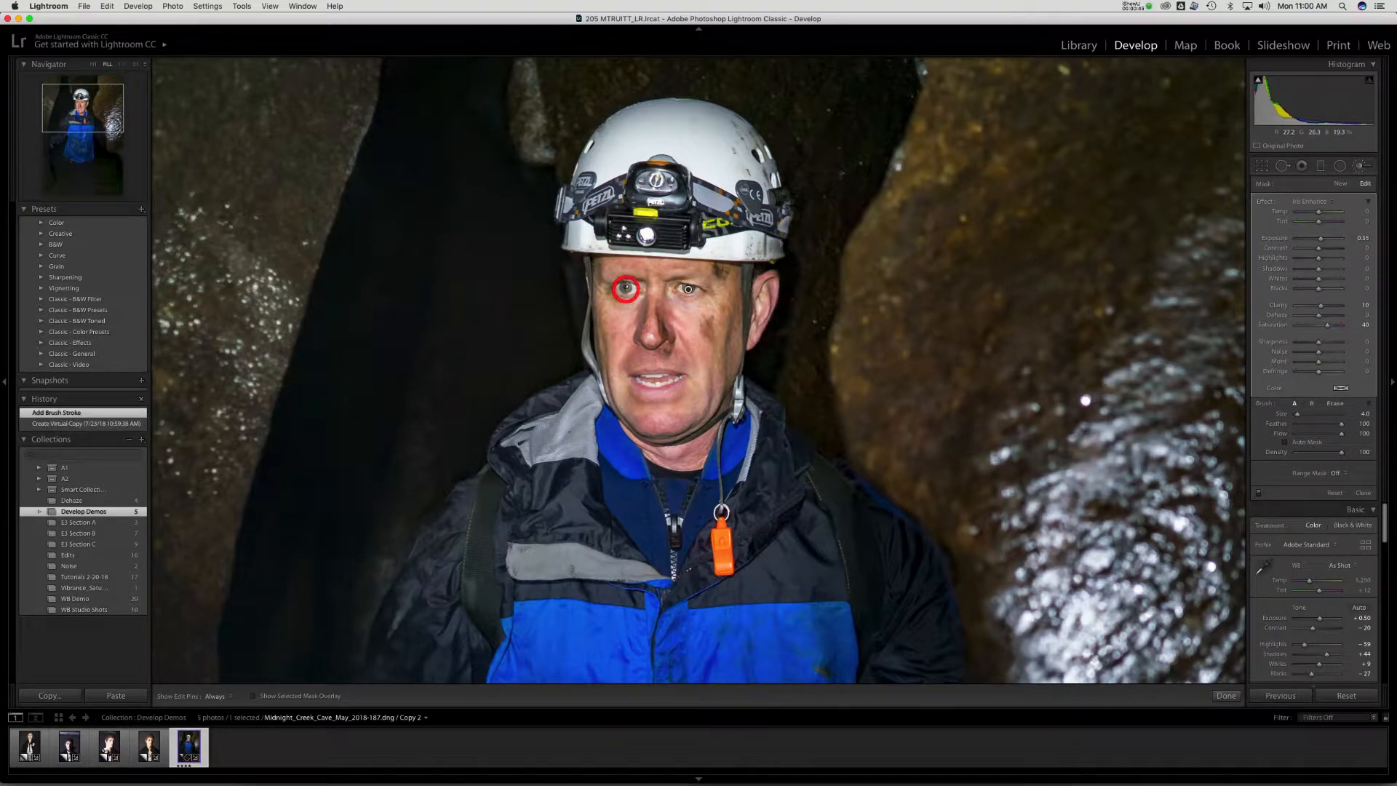
click(626, 289)
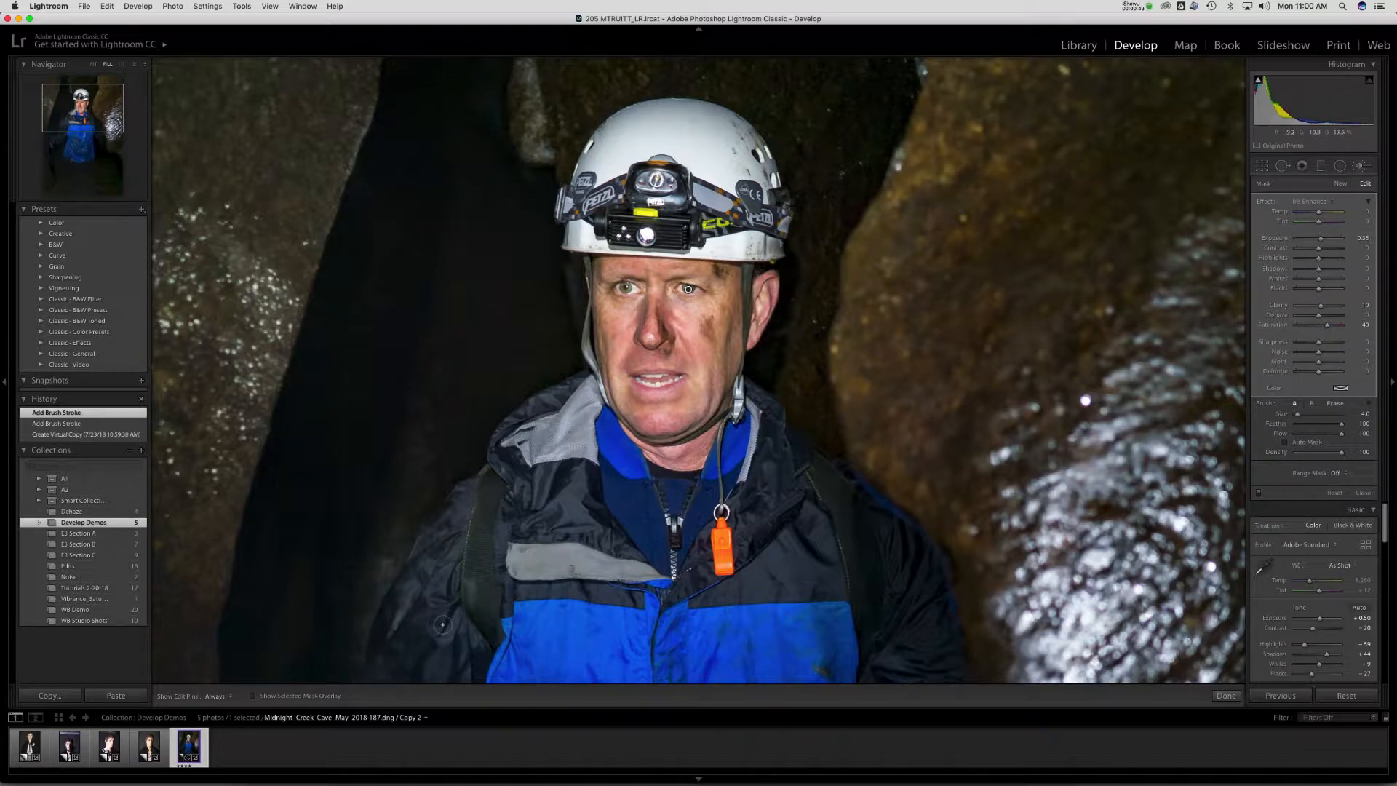
Set the edit pins to never show and compare the eyes with the brush adjustments off and on
click(230, 698)
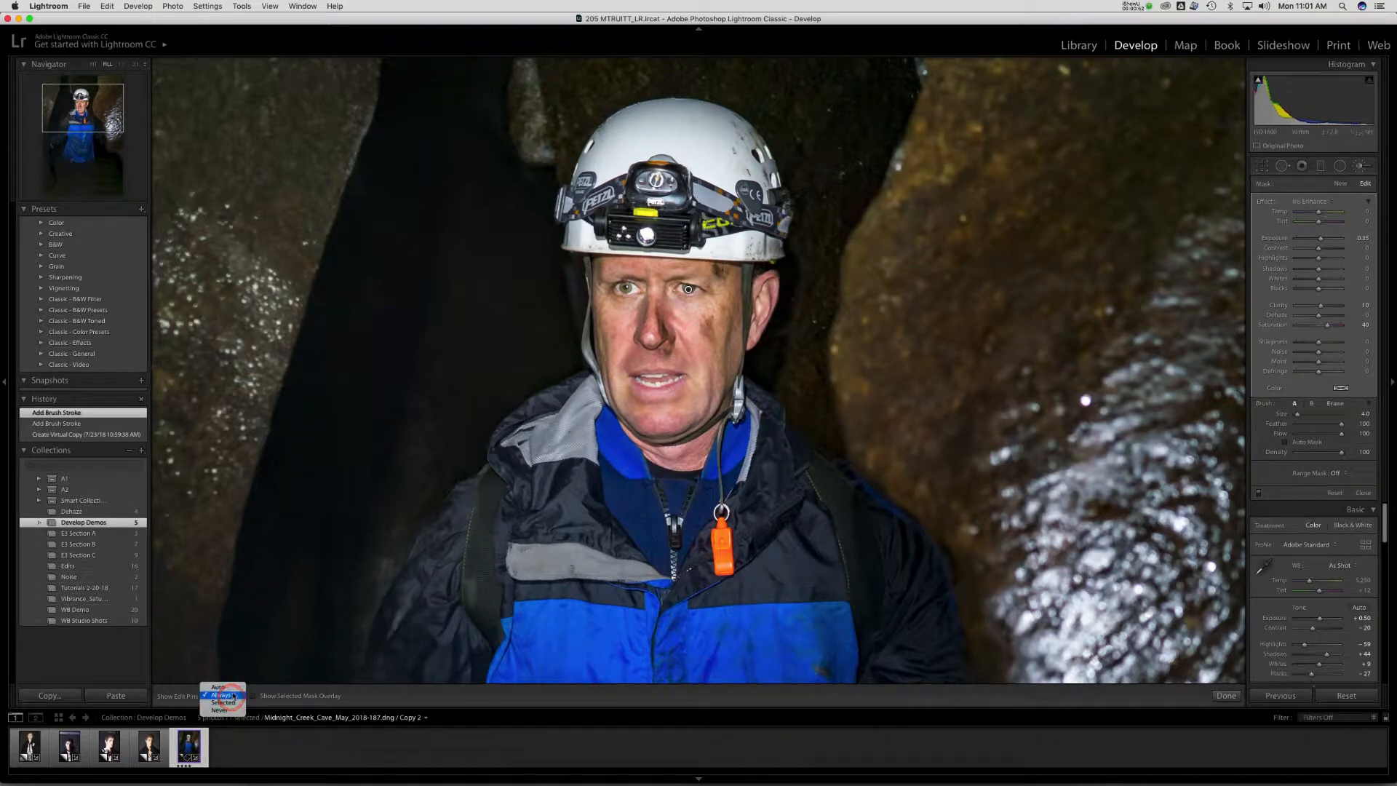
click(231, 709)
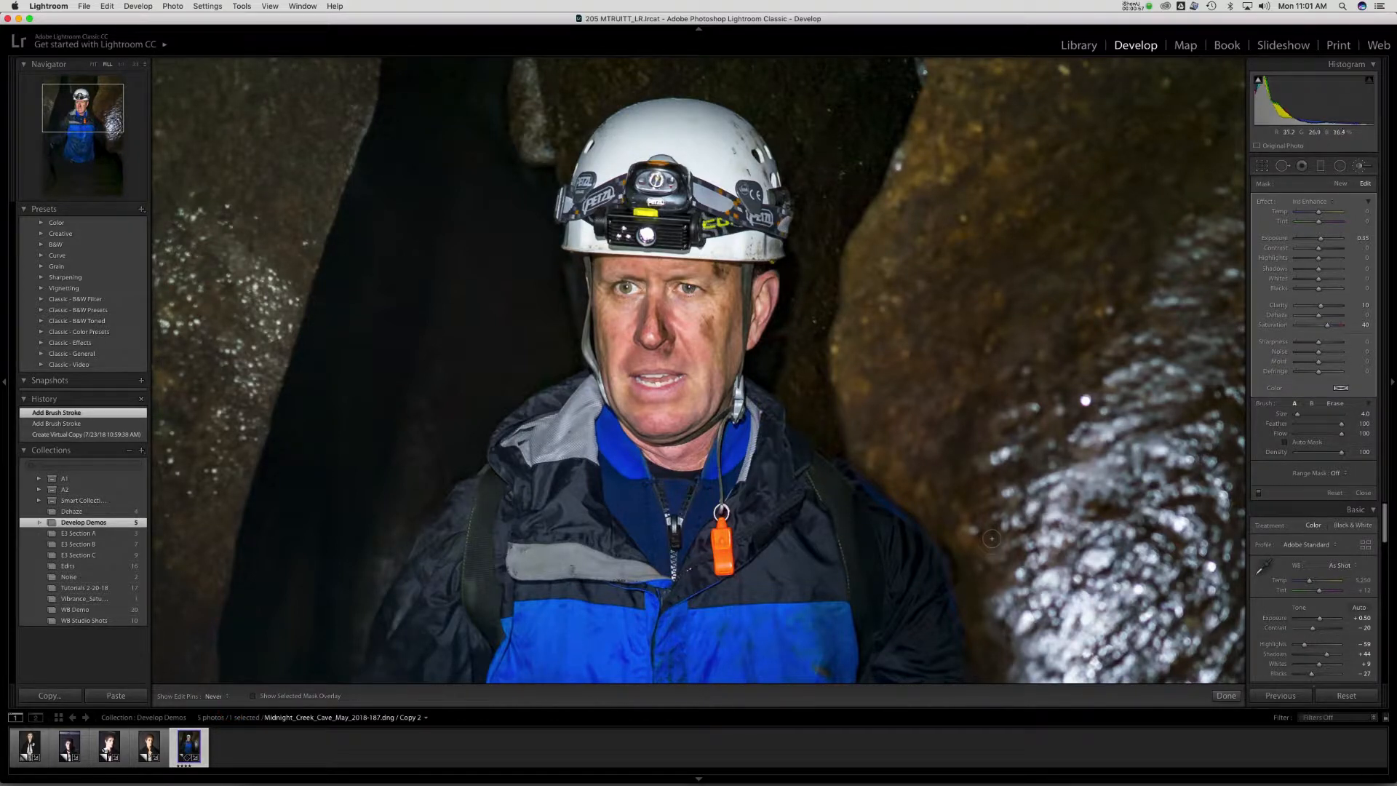
click(1260, 495)
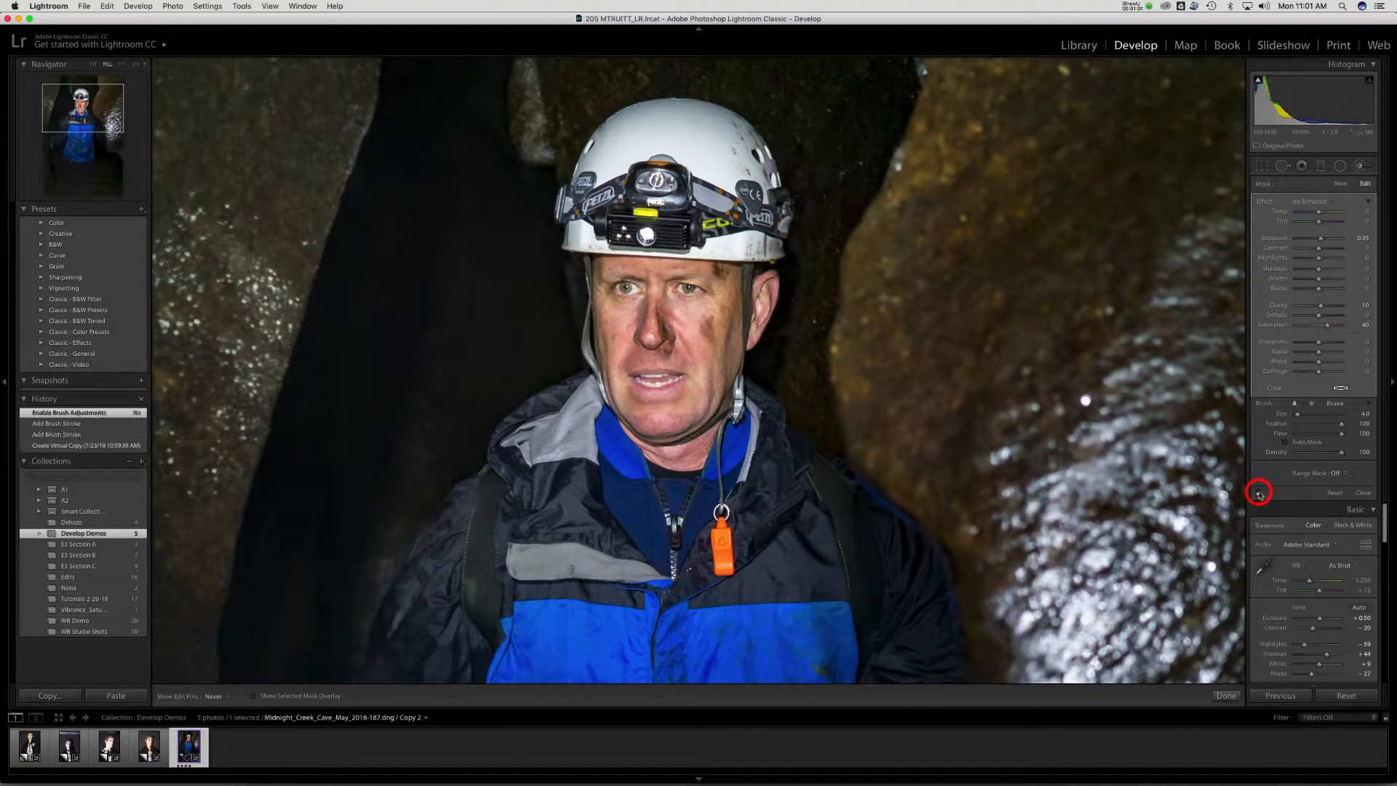
click(1259, 495)
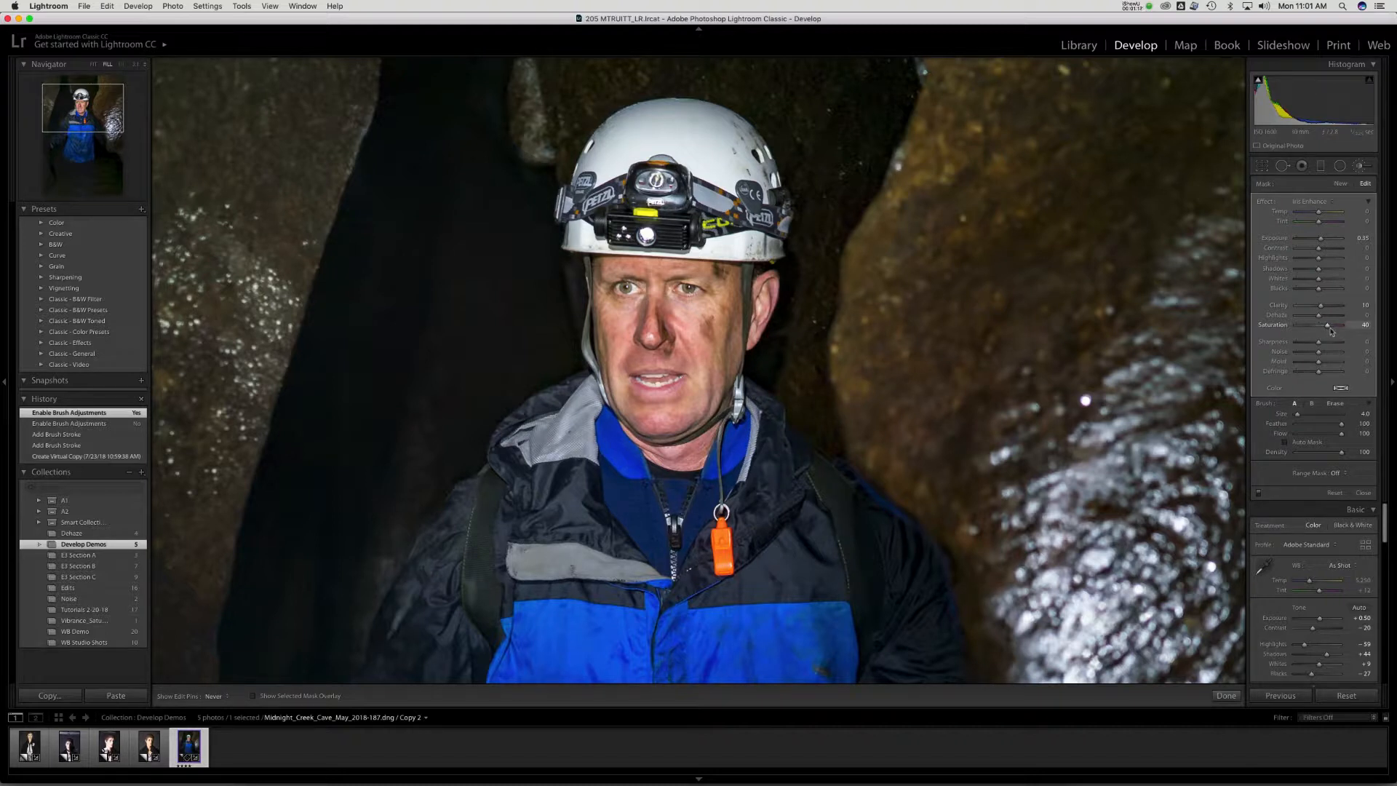
Set the iris brush's saturation to 47, clarity to 14 and sharpness to 13, add slight contrast, and reduce exposure to nearly zero
drag(1329, 329, 1324, 309)
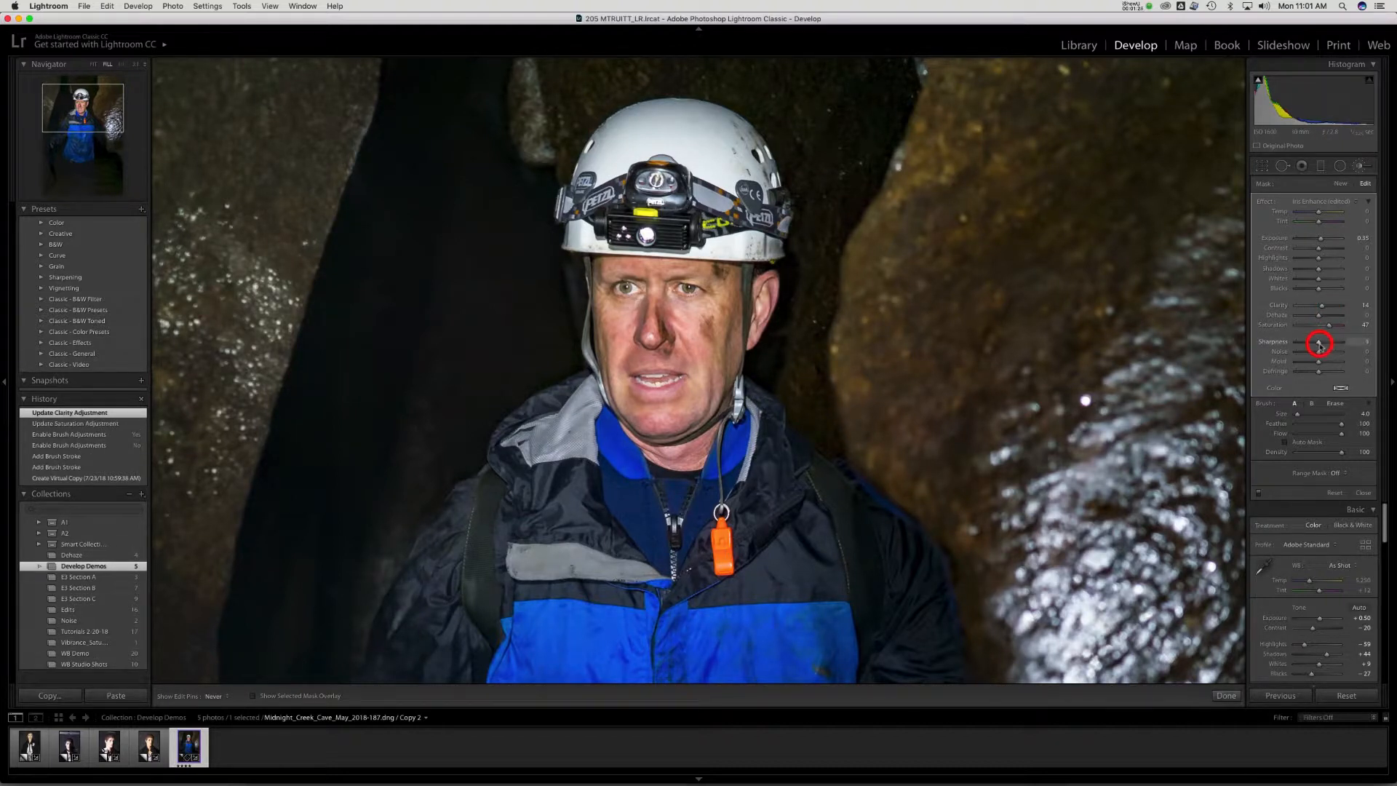
drag(1319, 345, 1323, 344)
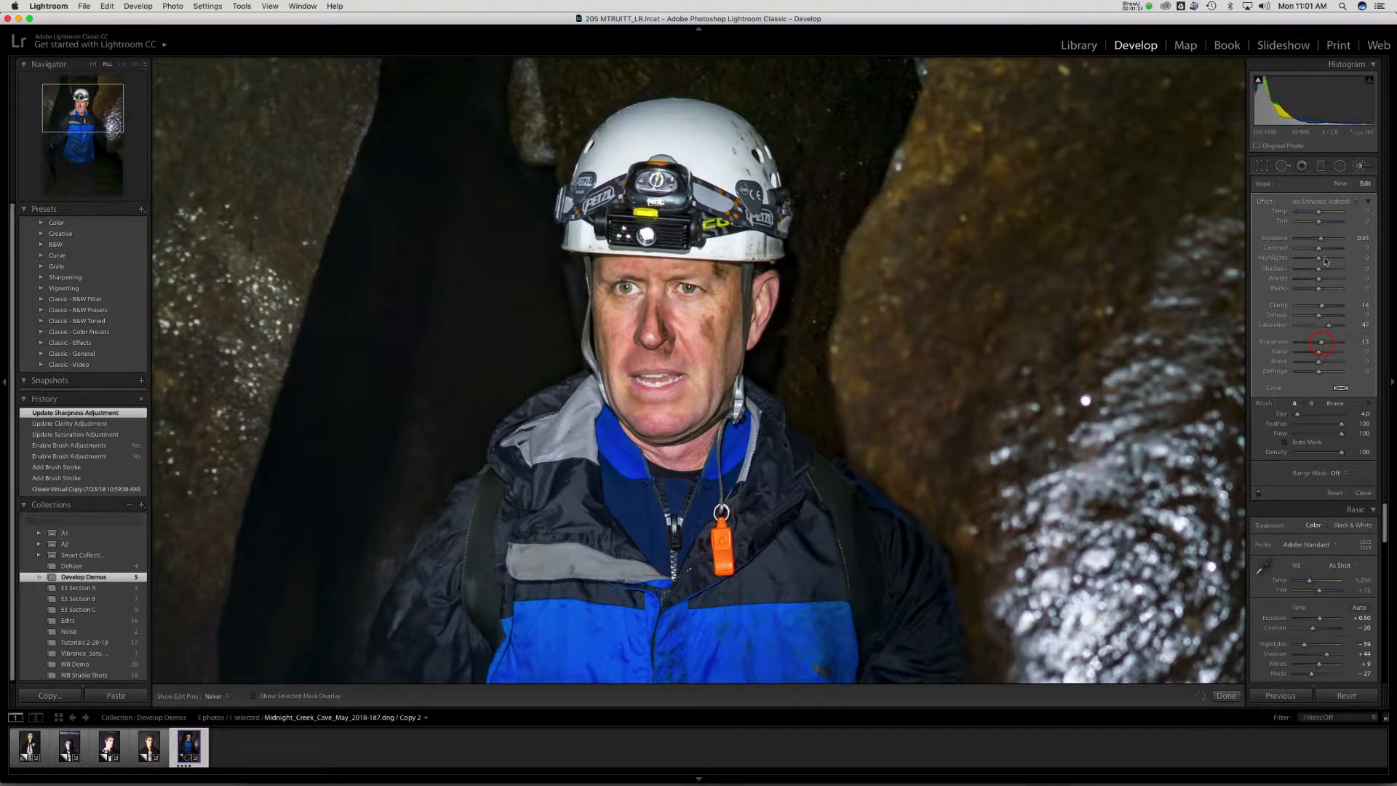
drag(1320, 252, 1321, 248)
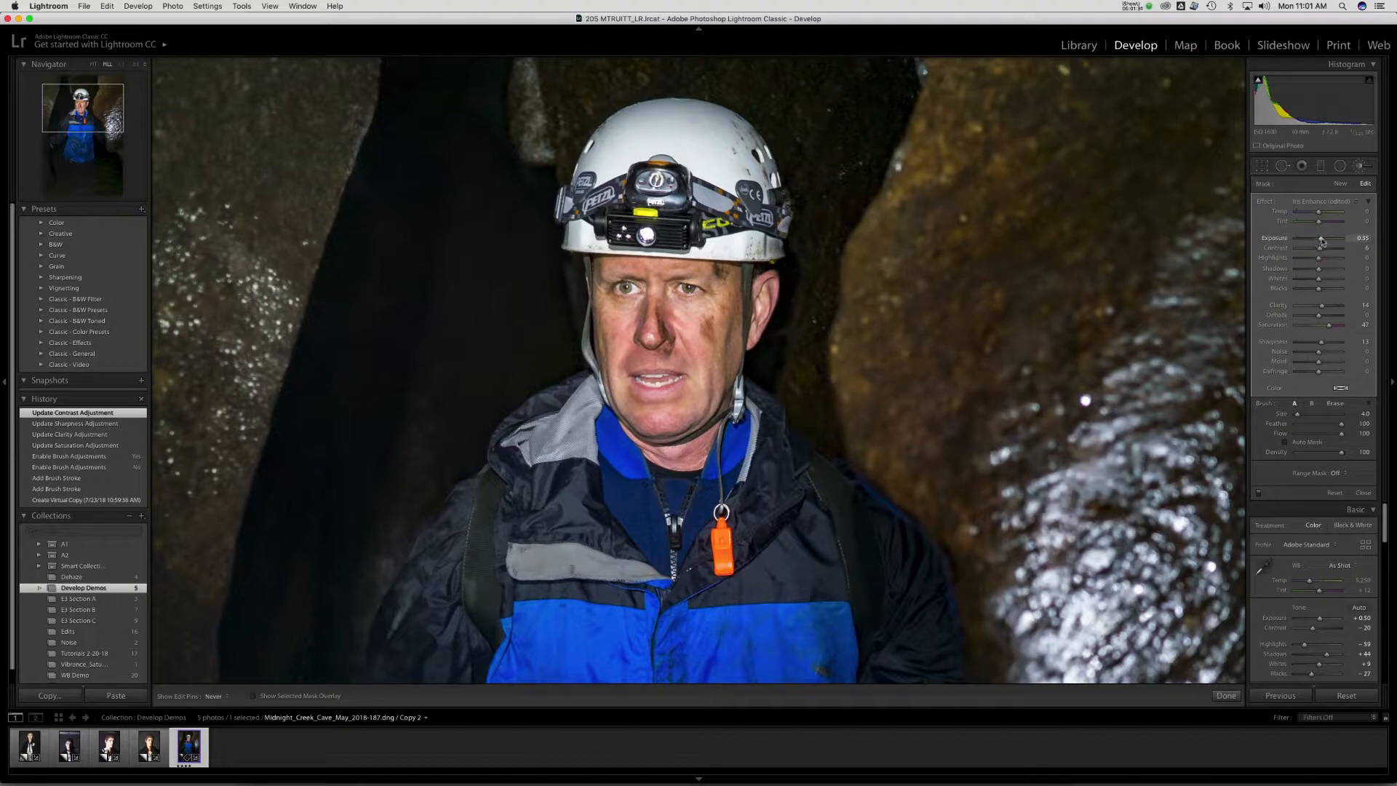
drag(1322, 240, 1323, 240)
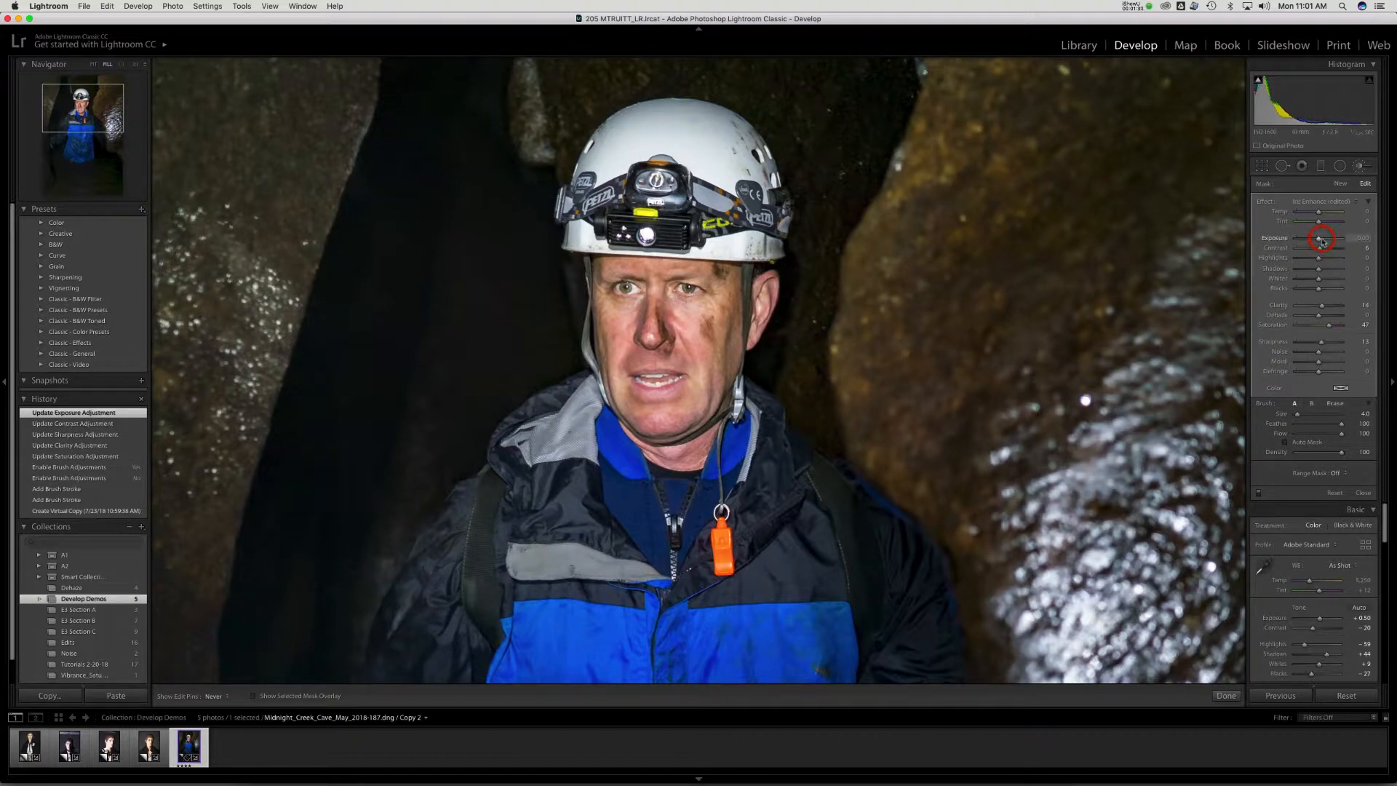
click(1260, 494)
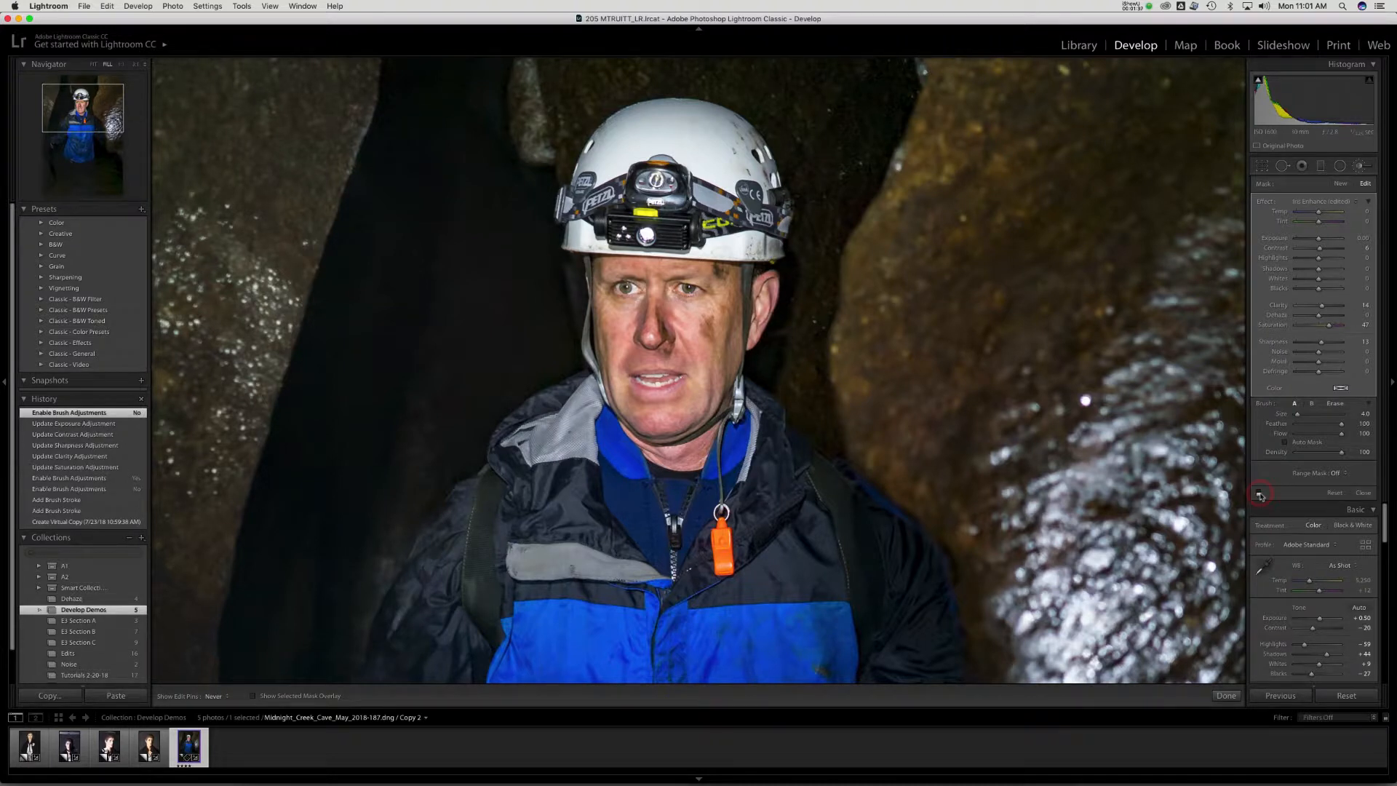
click(1260, 495)
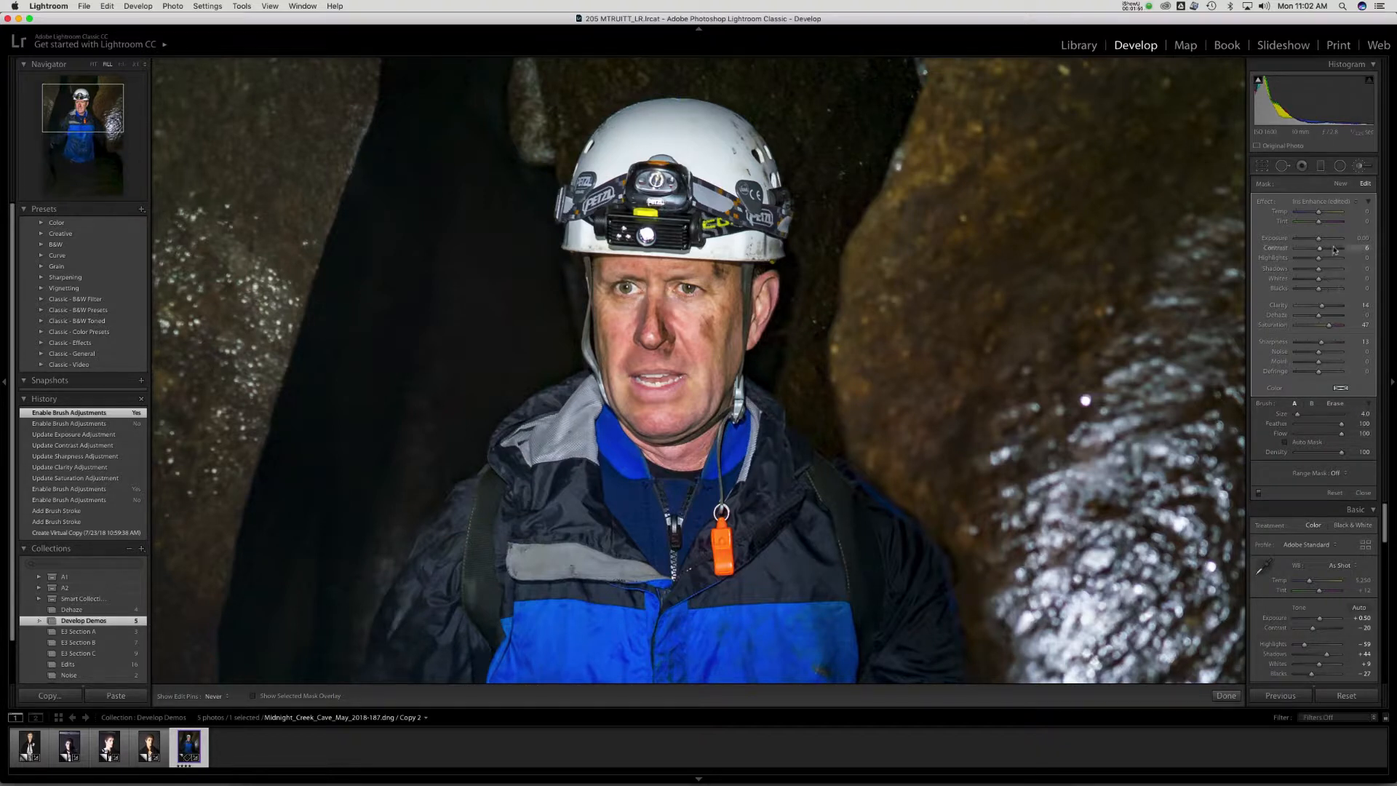
Cool the iris brush's color temperature slightly, compare the brush effect off and on, and raise its exposure a touch
click(1320, 214)
drag(1322, 215, 1316, 217)
drag(1315, 218, 1320, 218)
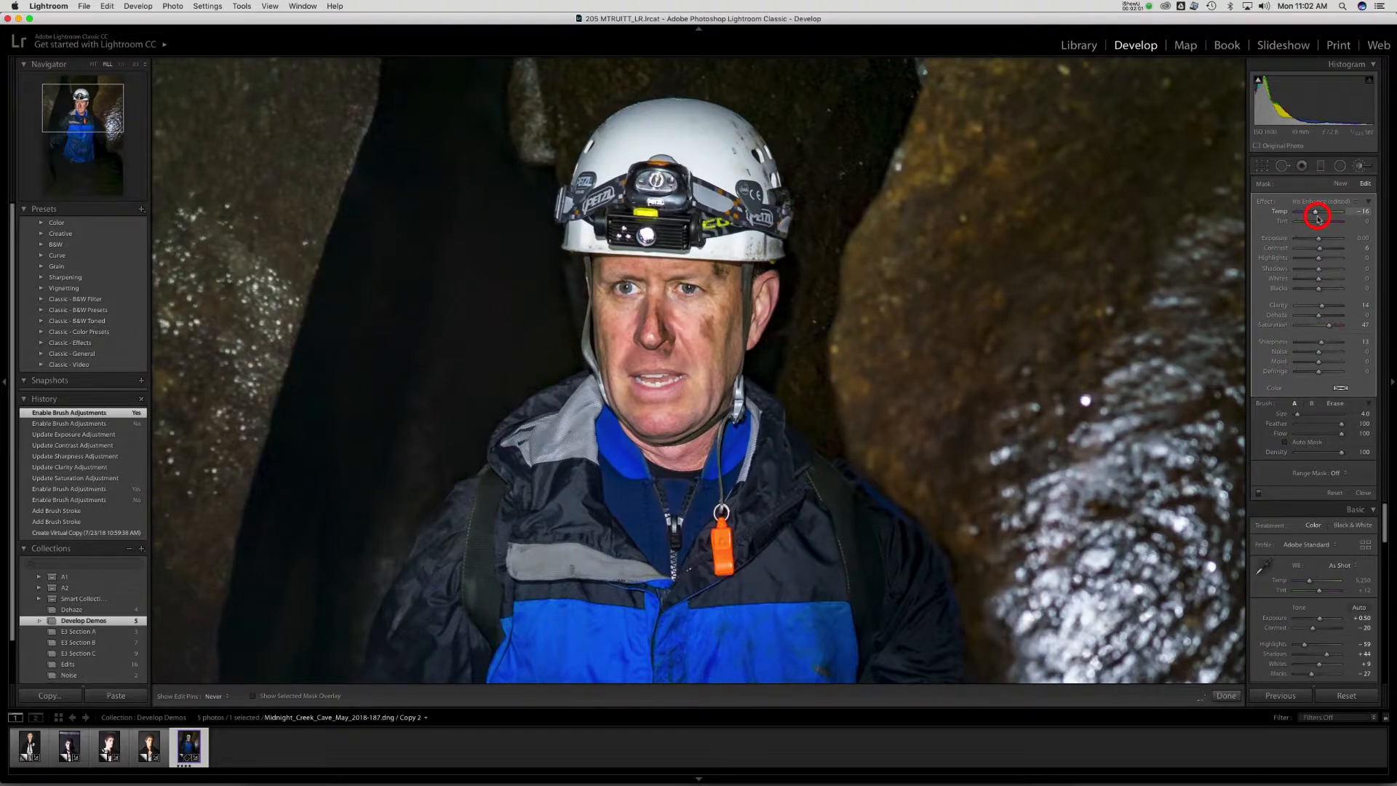
drag(1319, 218, 1319, 218)
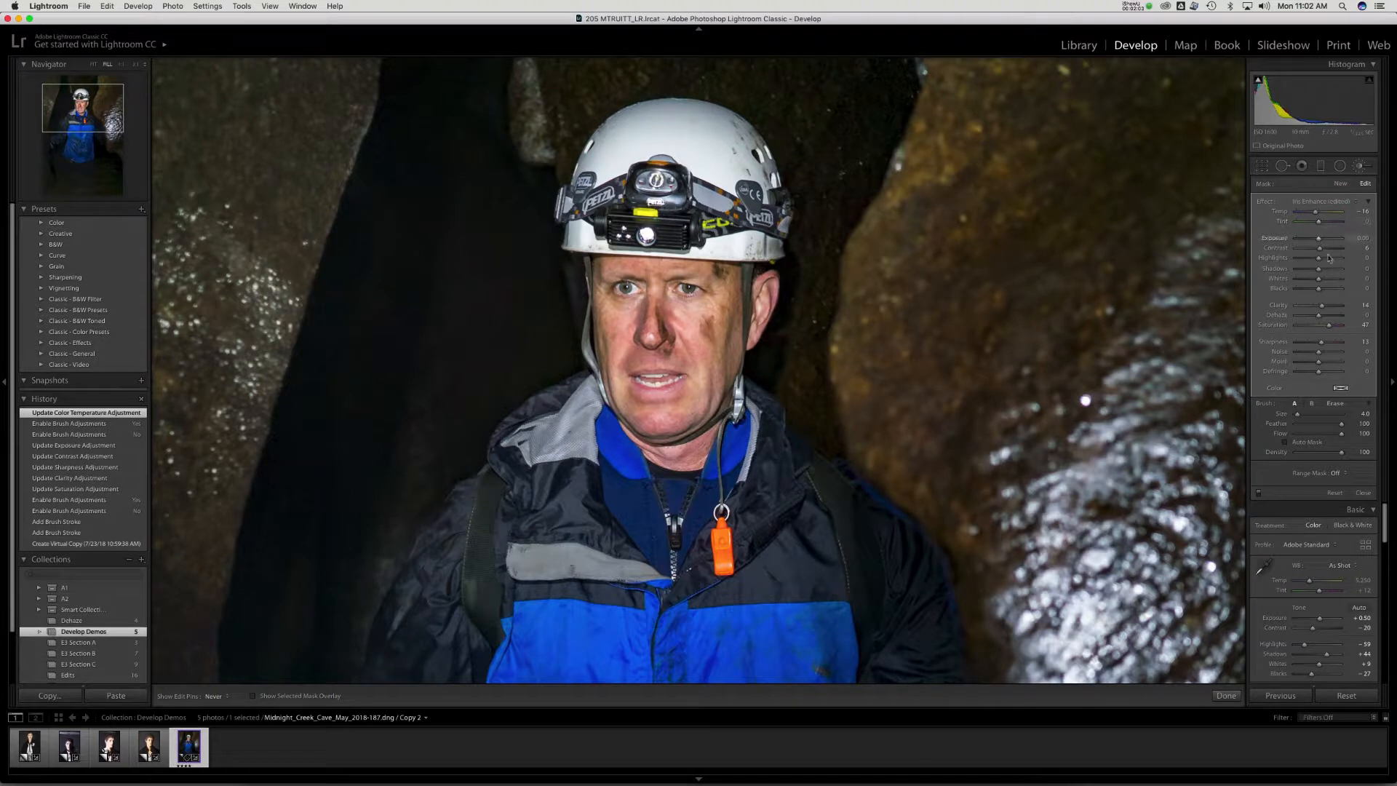
click(1258, 495)
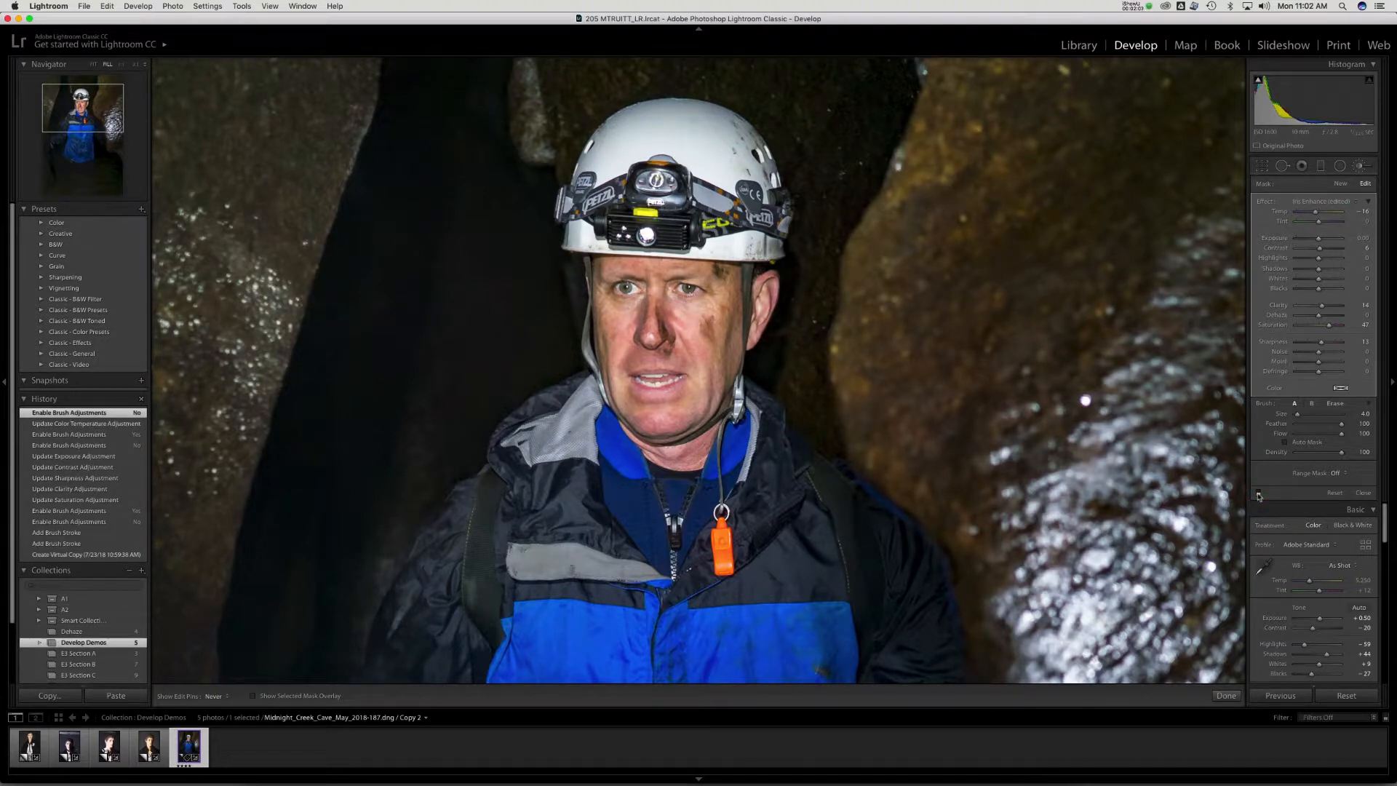
click(1258, 494)
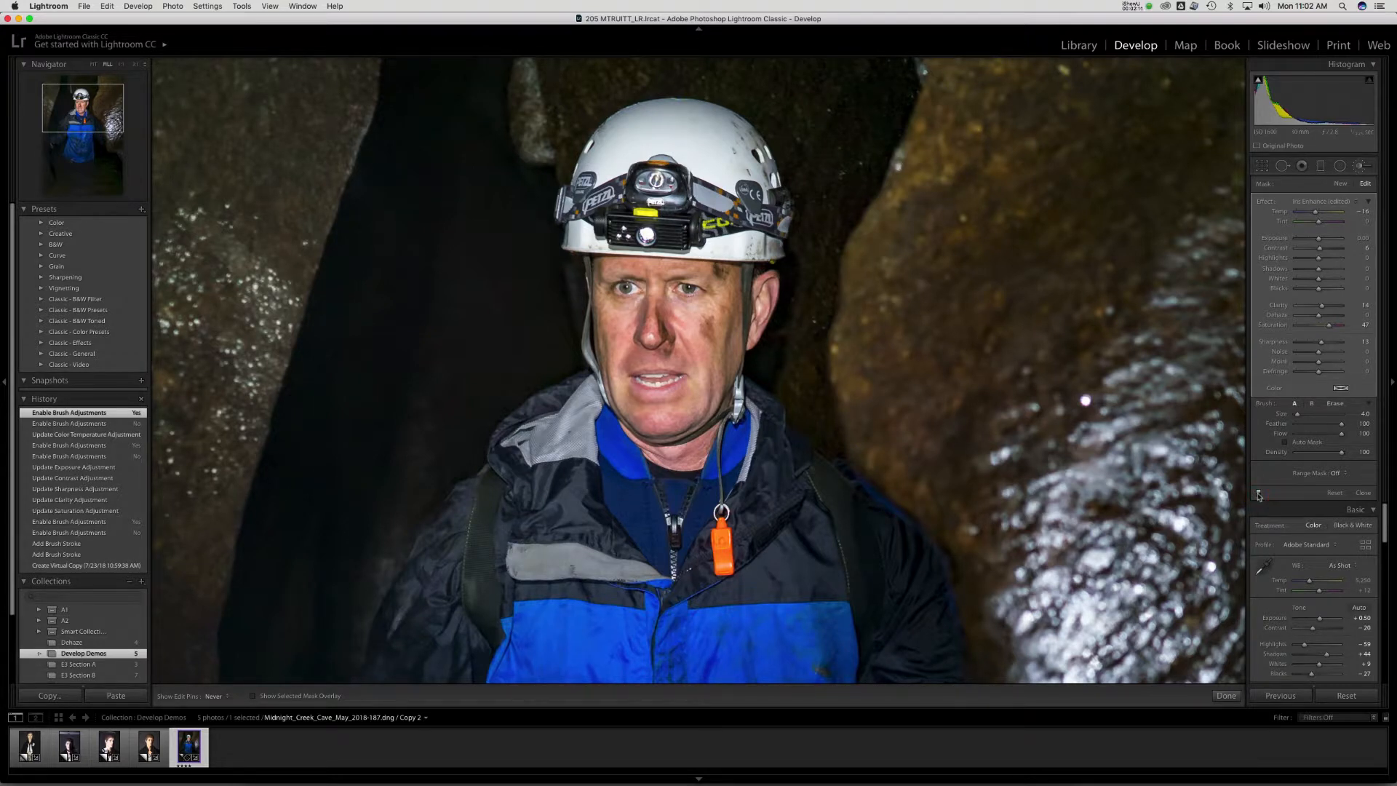
click(1318, 240)
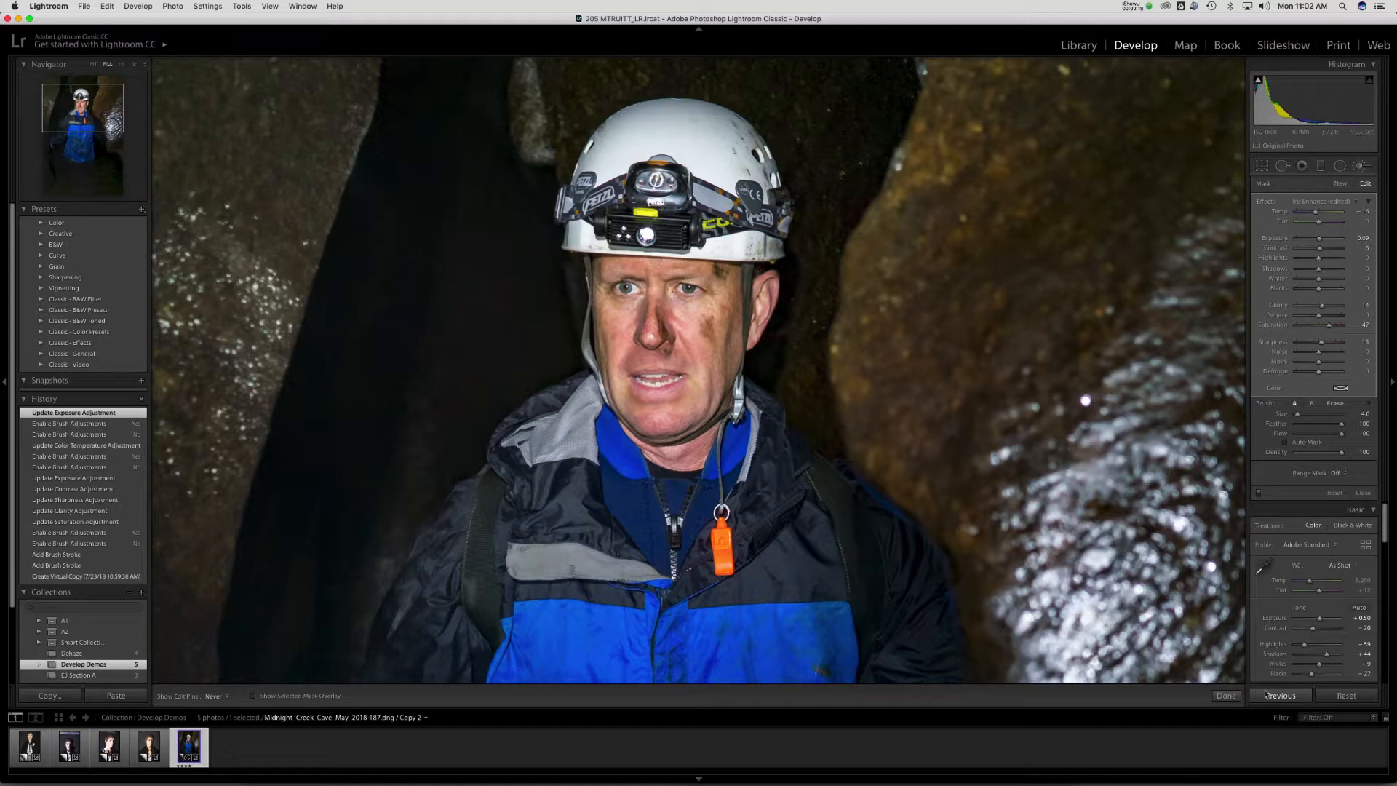
Compare the before and after versions side by side, close up on the man's face
key(y)
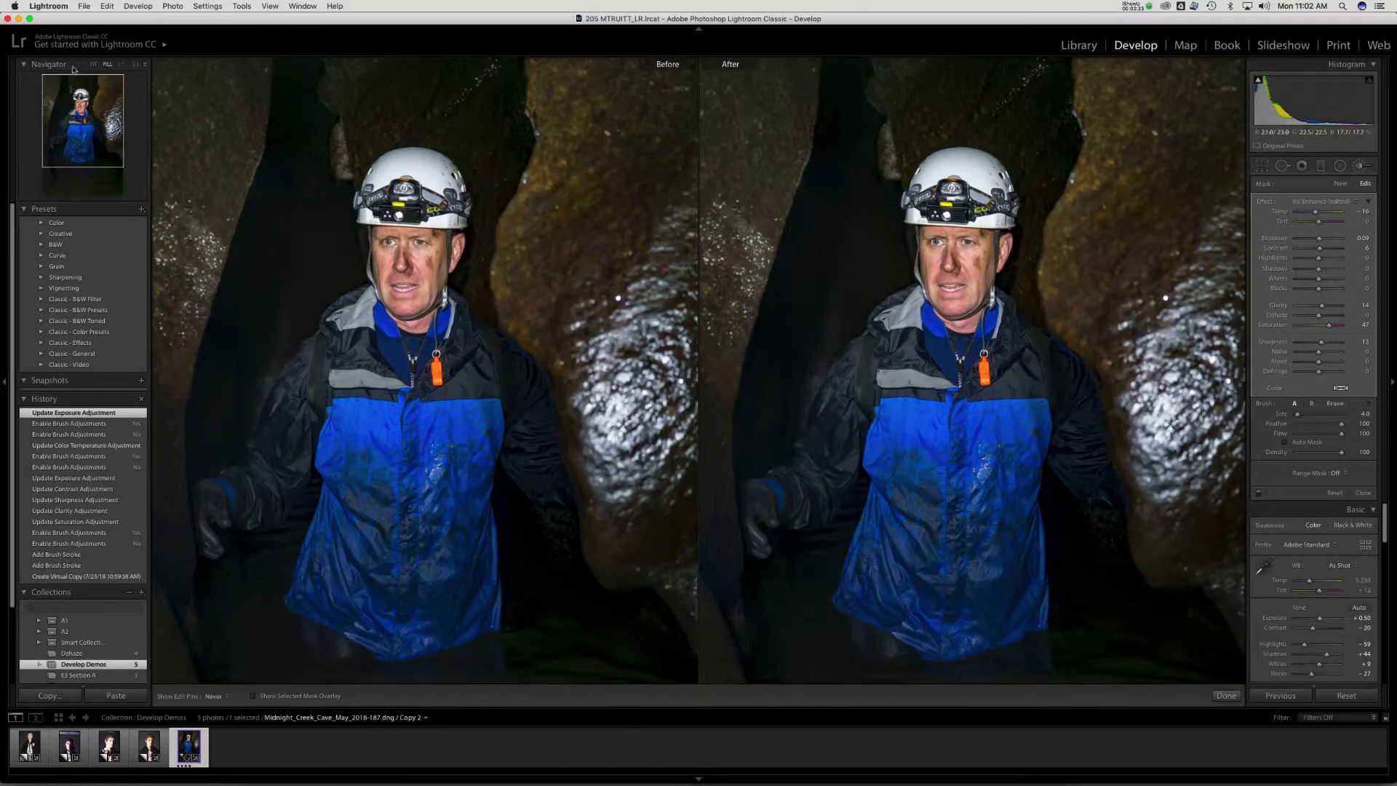
click(94, 64)
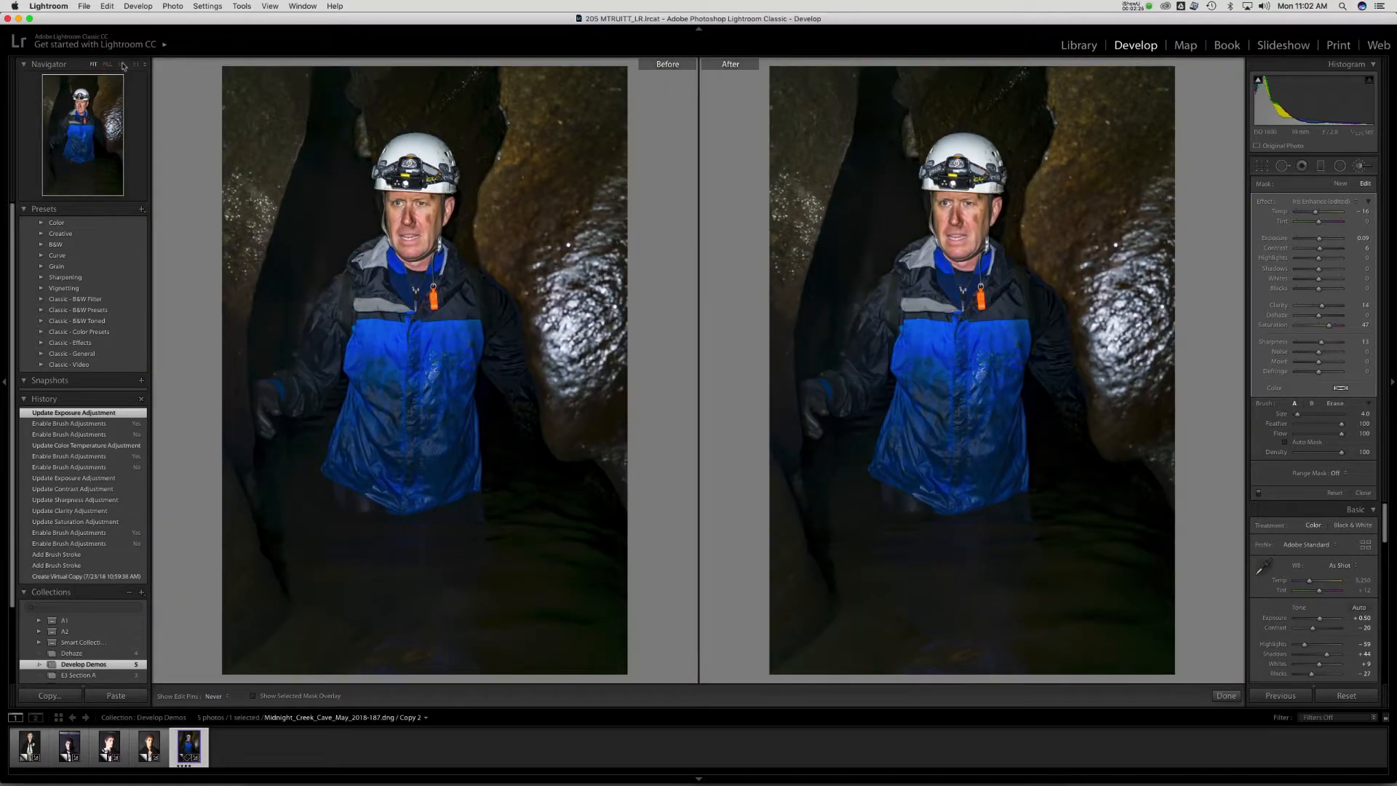
click(118, 64)
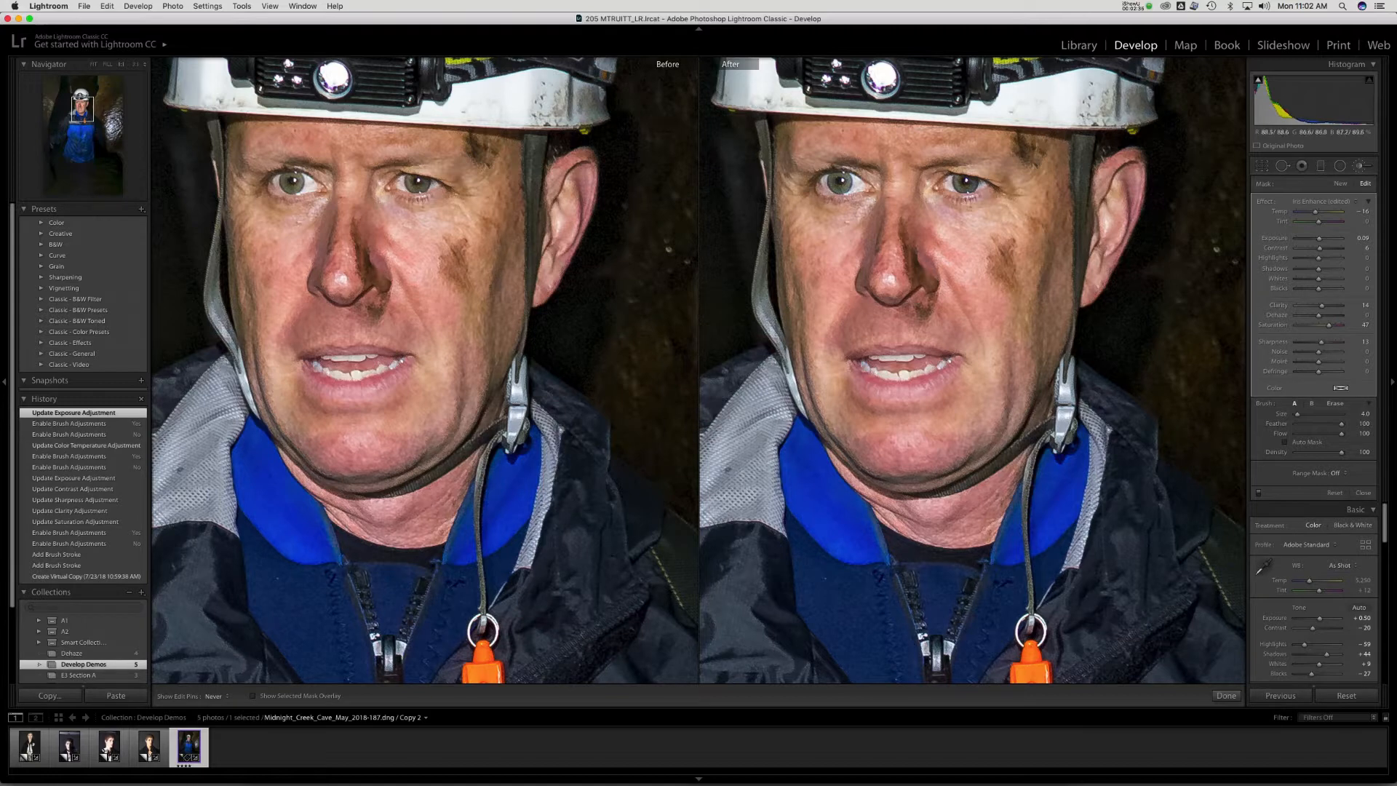
Paint additional brush strokes over both irises in the After view and check their coverage with the mask overlay
mouse_move(858, 185)
mouse_down()
mouse_move(828, 188)
mouse_move(856, 184)
mouse_up()
drag(947, 186, 972, 183)
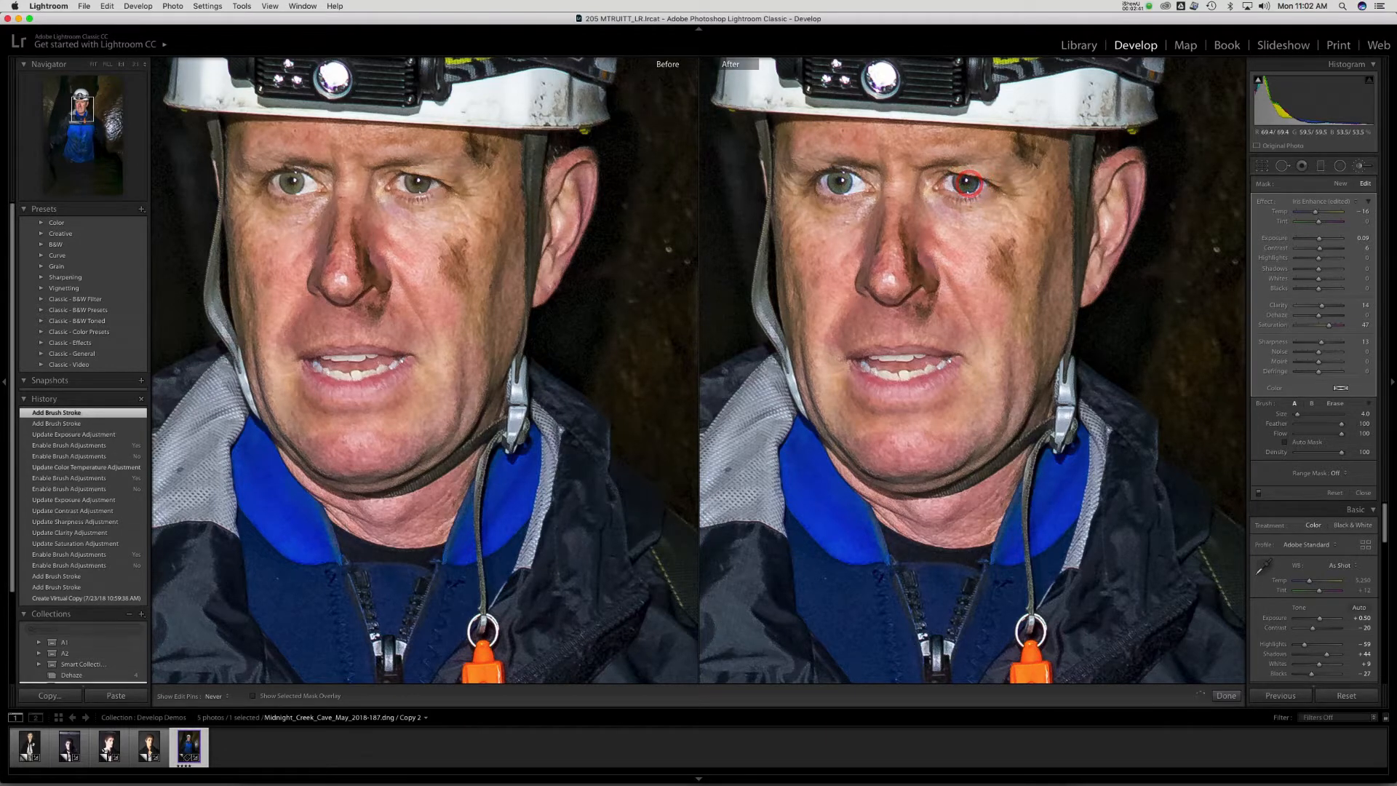
click(253, 697)
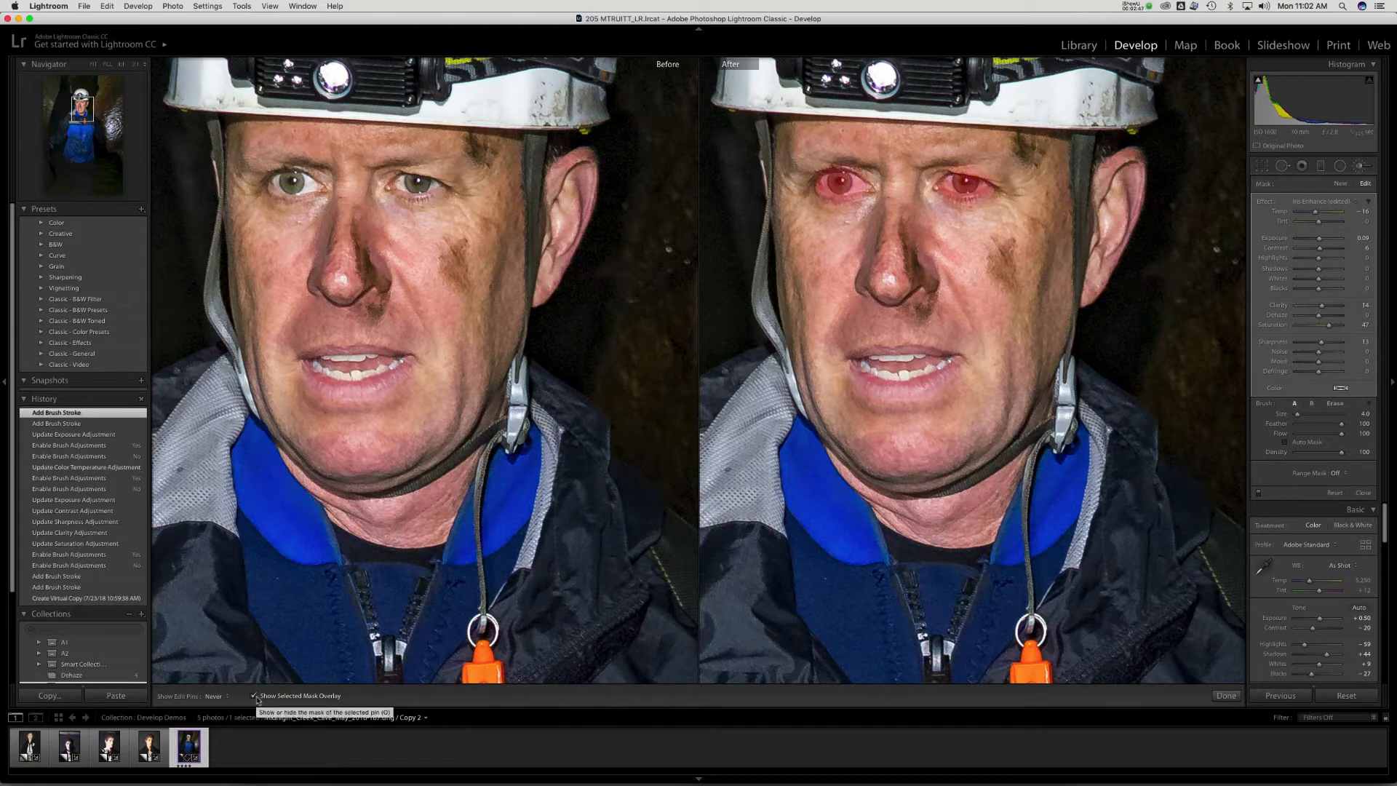
click(254, 697)
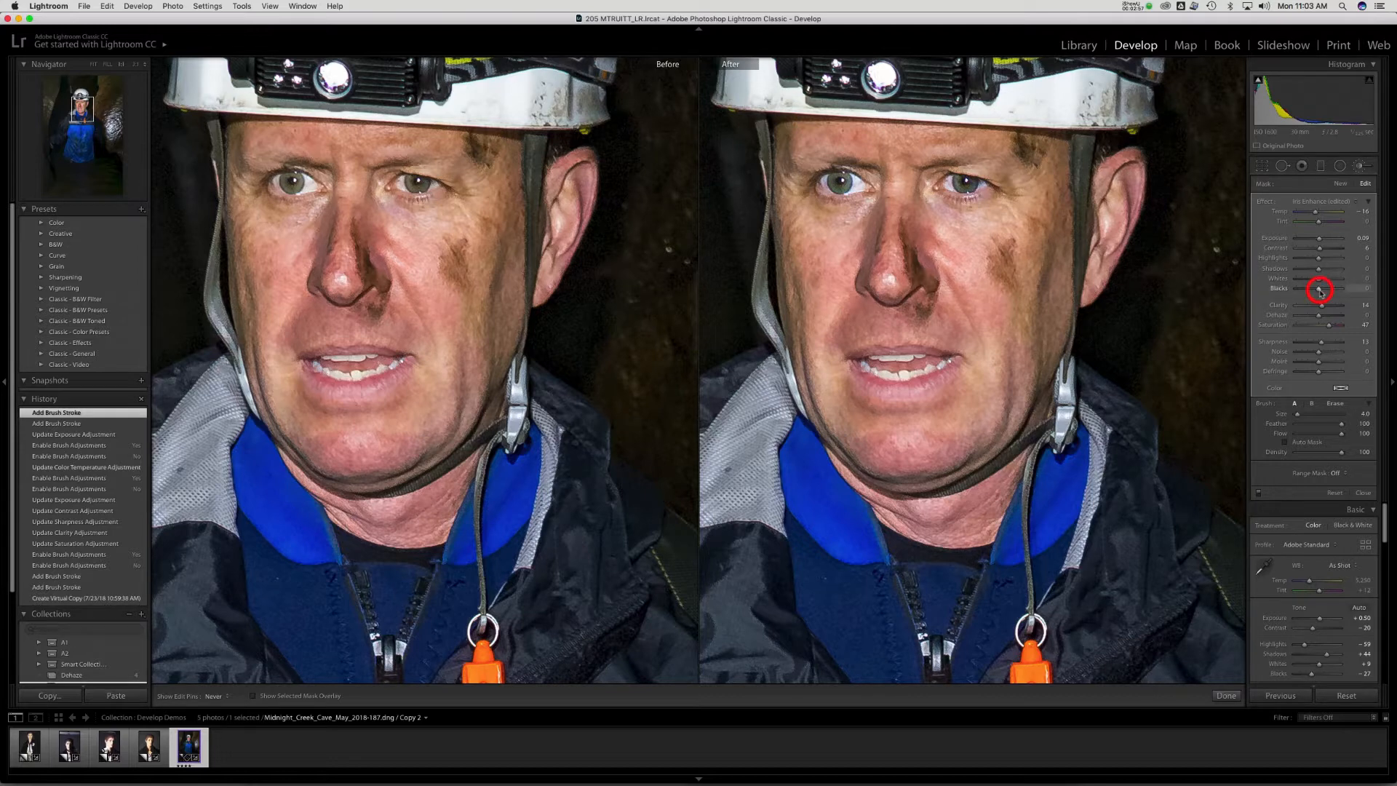
Set the iris brush's blacks to -4 and open the list of brush effect presets
drag(1320, 292, 1321, 292)
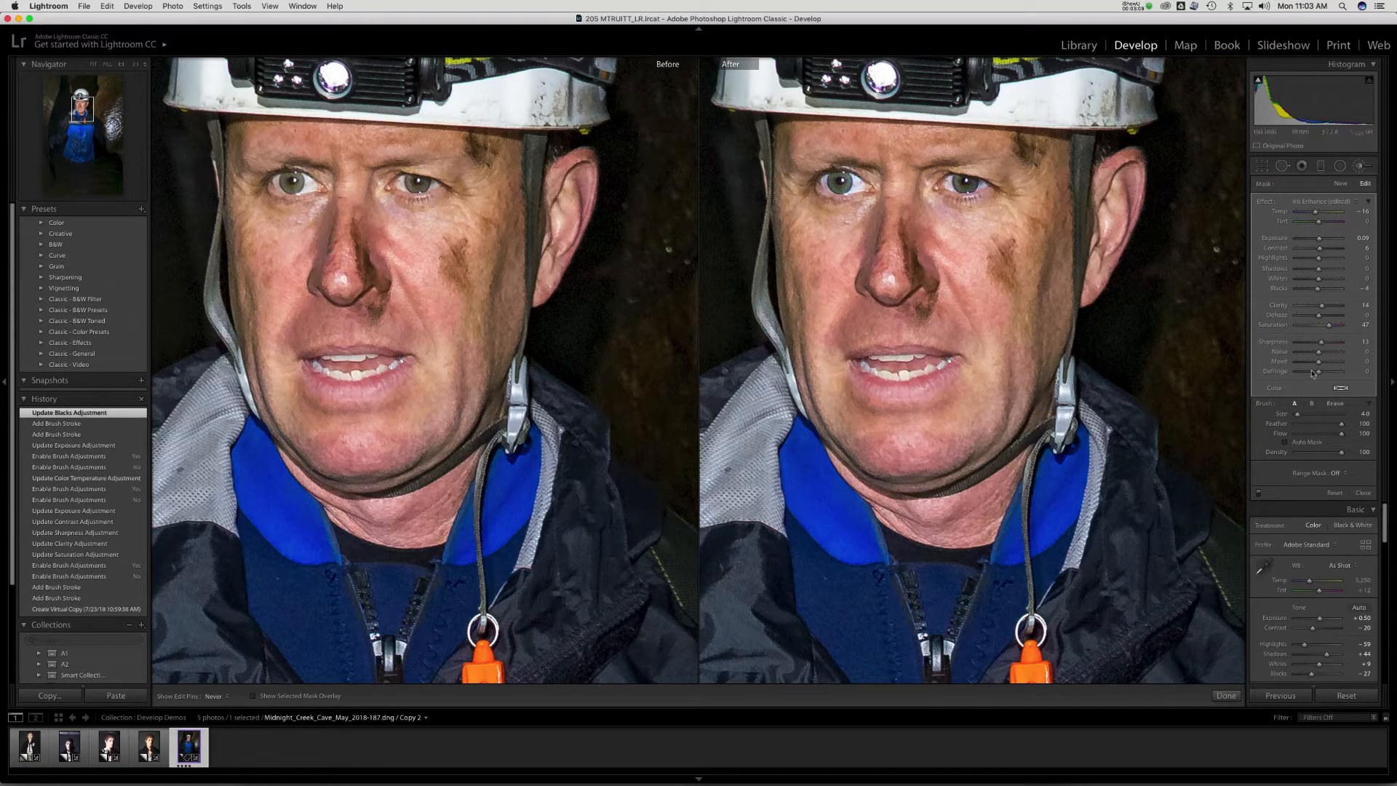
click(1325, 202)
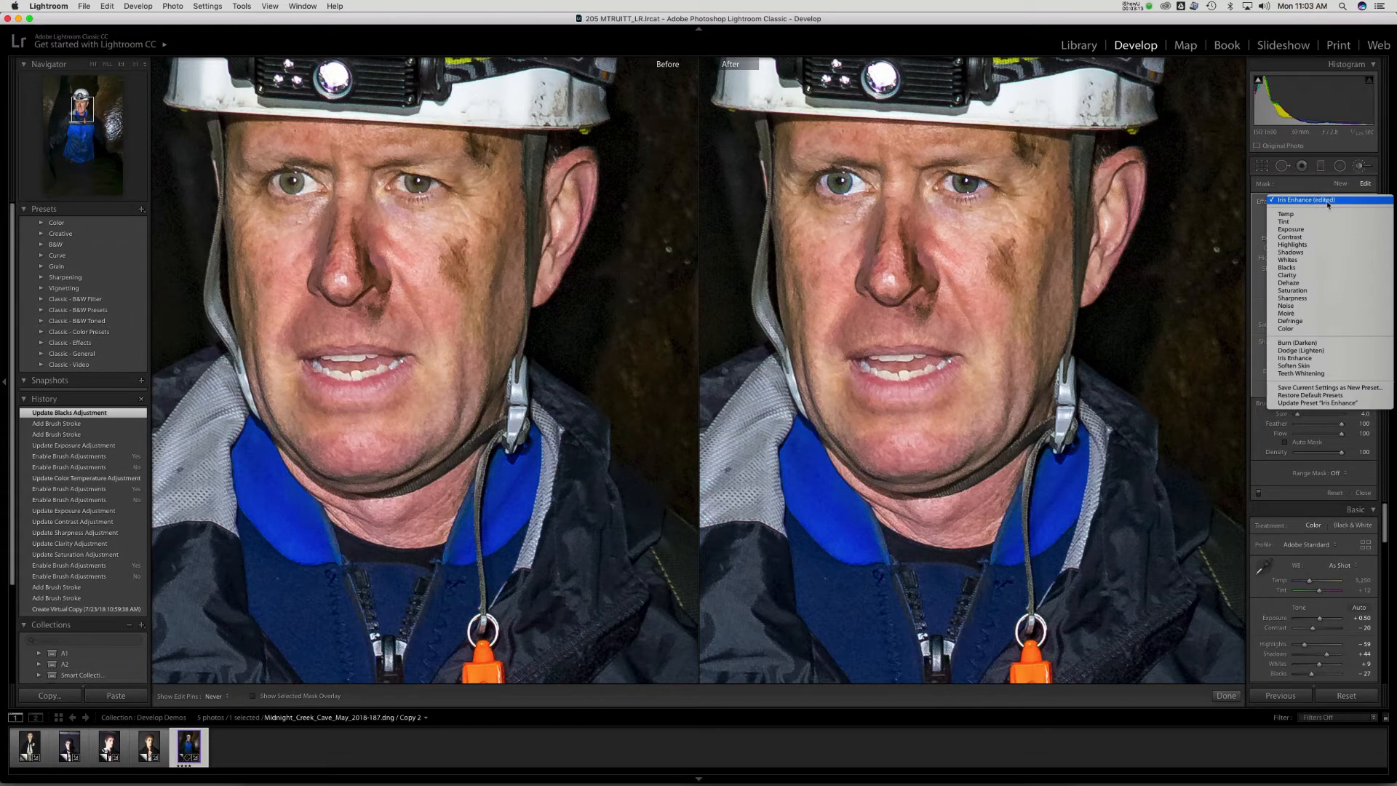
click(1326, 201)
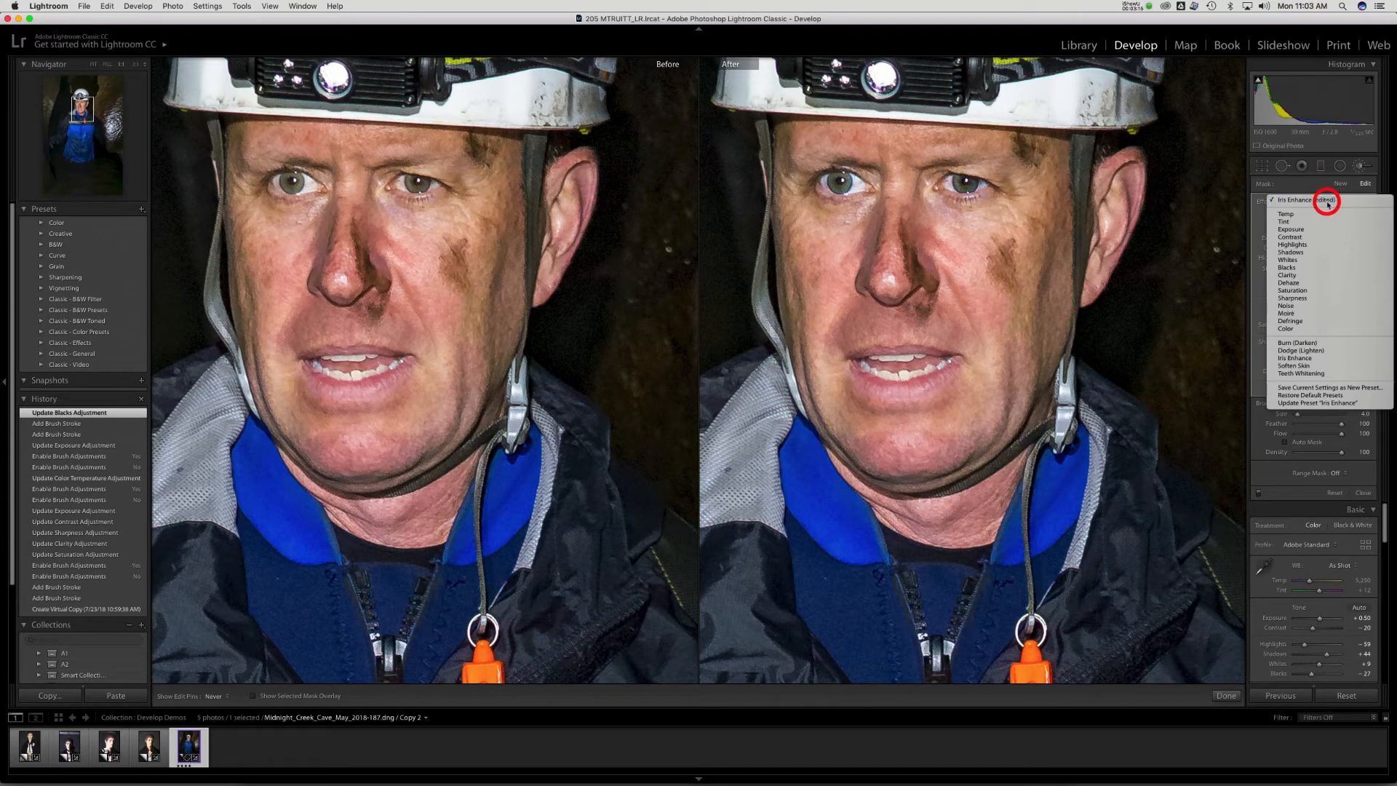